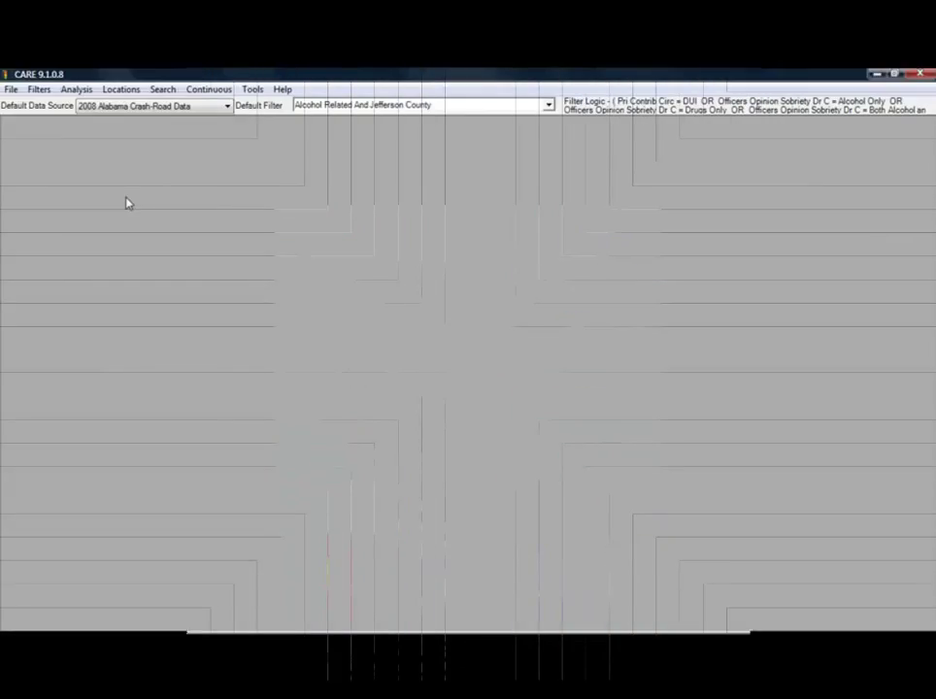
# Run a frequency analysis of V237 Crash Severity
pyautogui.click(78, 89)
pyautogui.click(88, 110)
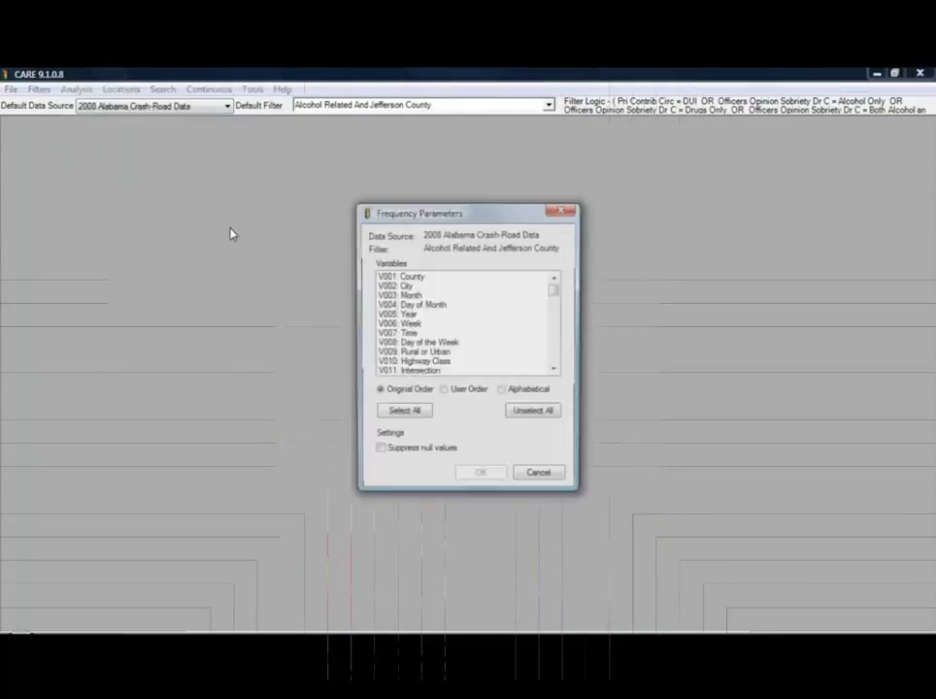
pyautogui.moveTo(555, 292); pyautogui.dragTo(555, 351)
pyautogui.click(428, 335)
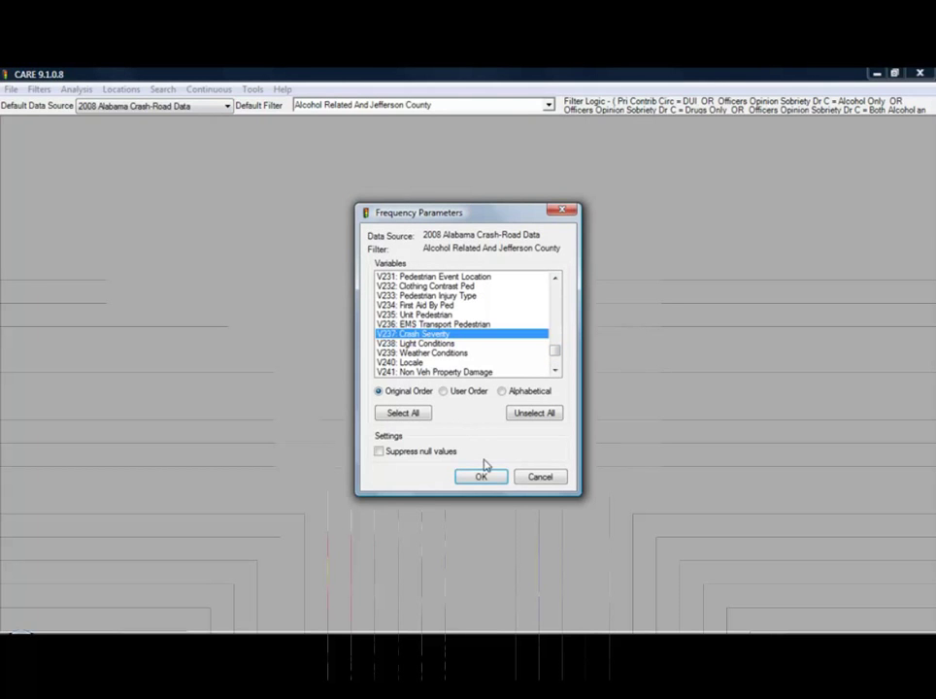
pyautogui.click(482, 477)
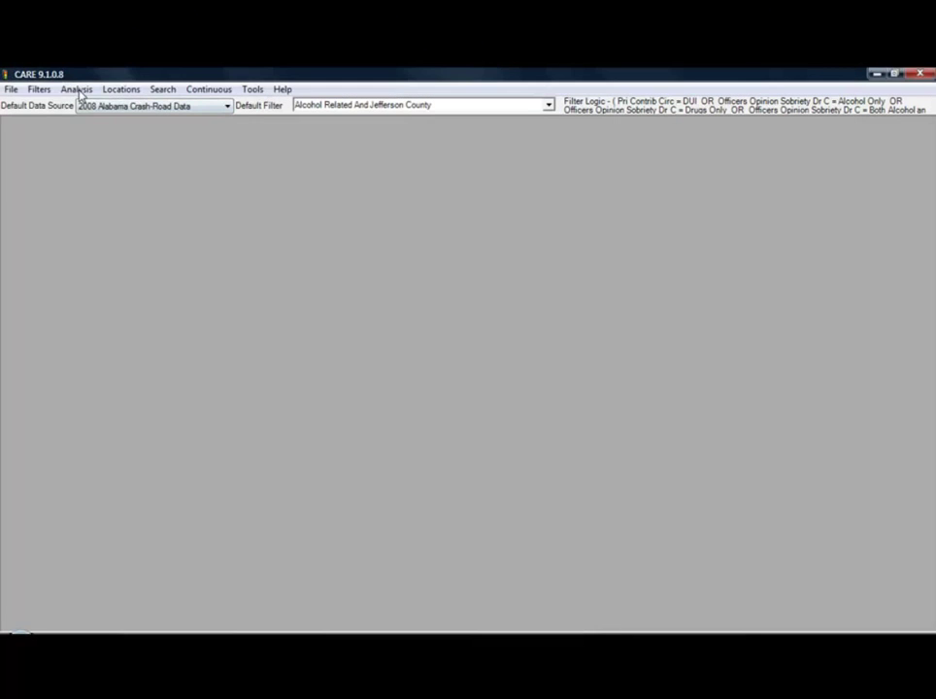
# Run a crosstab with V008 Day of the Week as columns and V007 Time as rows
pyautogui.click(75, 89)
pyautogui.click(94, 121)
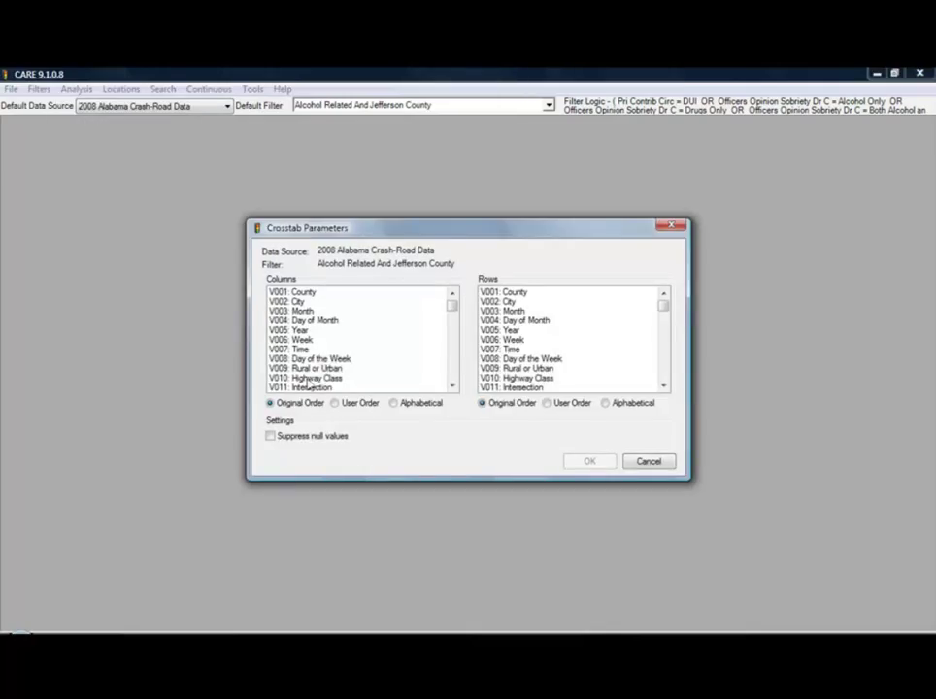
pyautogui.click(313, 359)
pyautogui.click(515, 350)
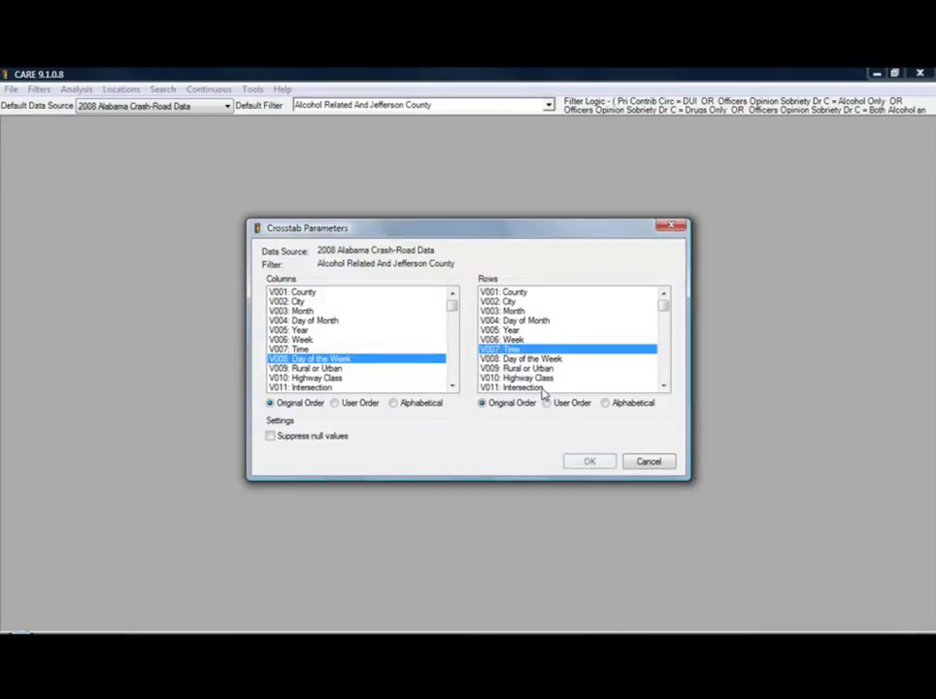
pyautogui.click(578, 461)
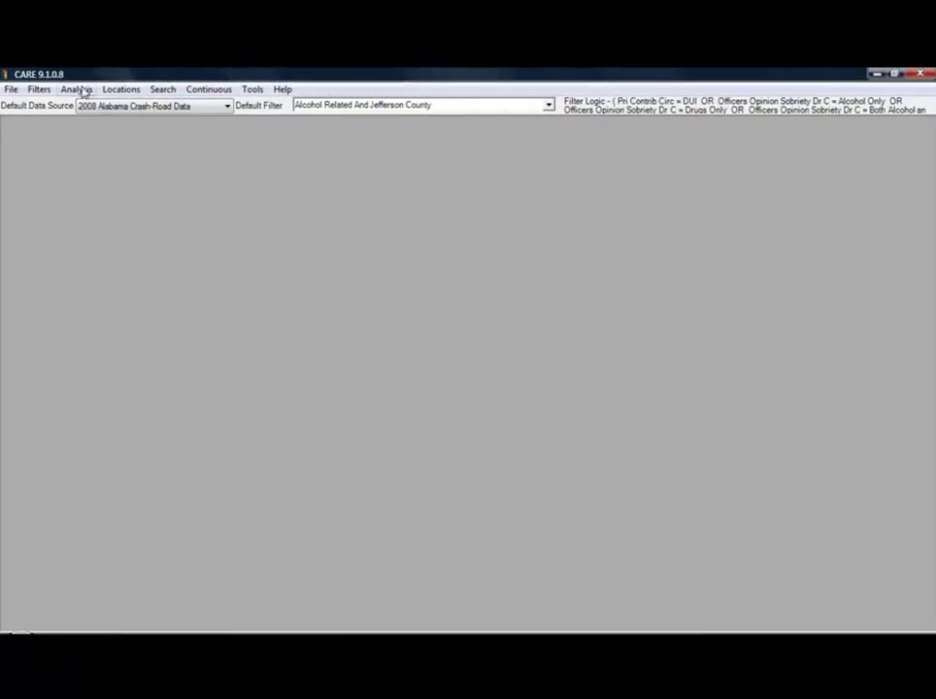
# Run an IMPACT analysis on V008 Day of the Week for alcohol-related Jefferson County crashes
pyautogui.click(77, 89)
pyautogui.click(96, 138)
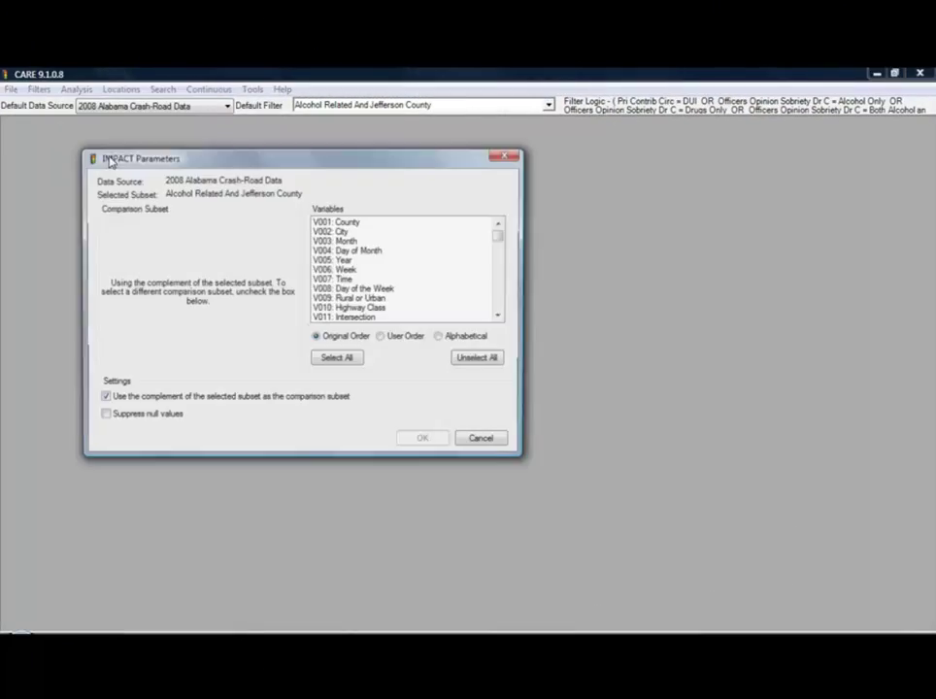
pyautogui.click(341, 290)
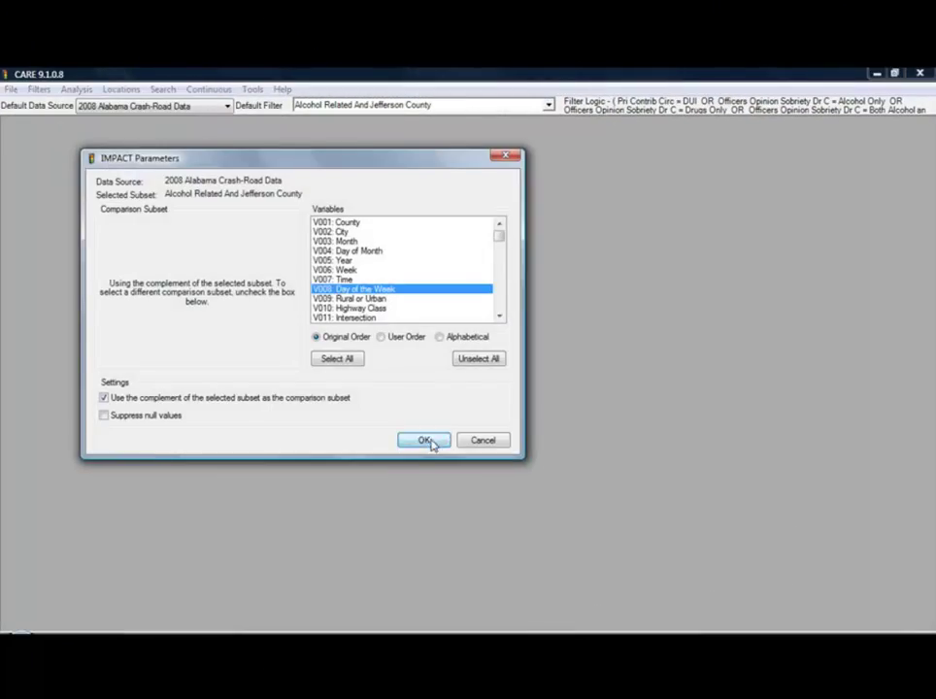
pyautogui.click(424, 439)
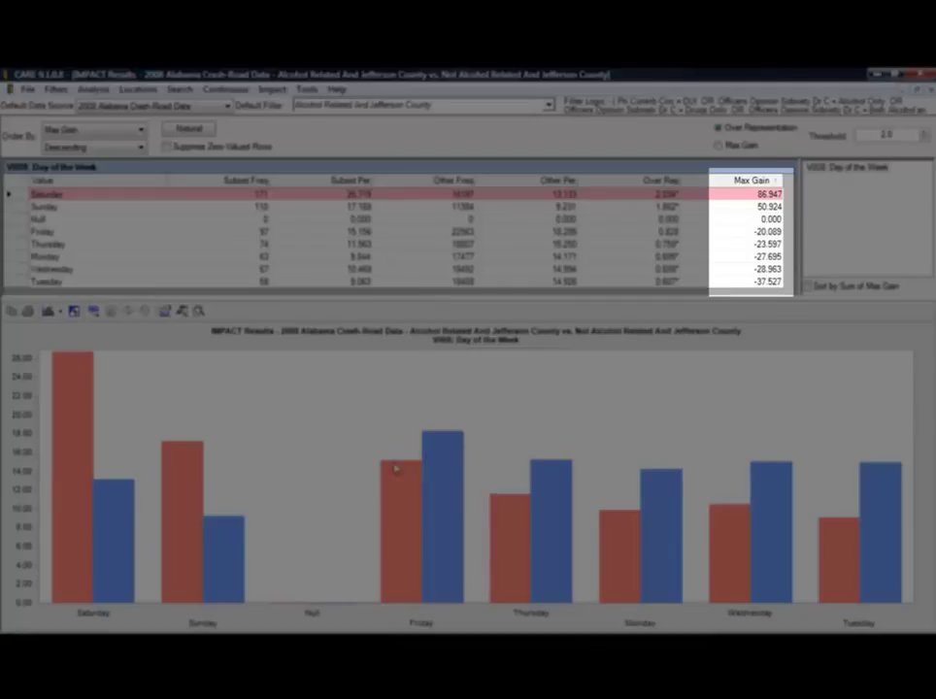
pyautogui.moveTo(464, 470)
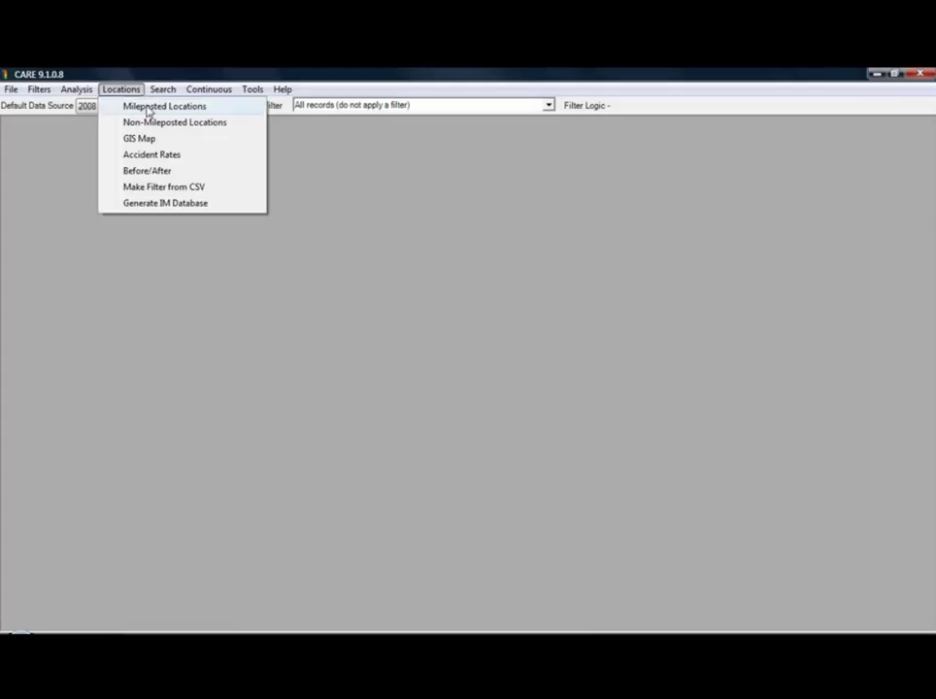
# Run a High Crash mileposted-location search with minimum 5 crashes and 0.5-mile hotspot length
pyautogui.click(148, 107)
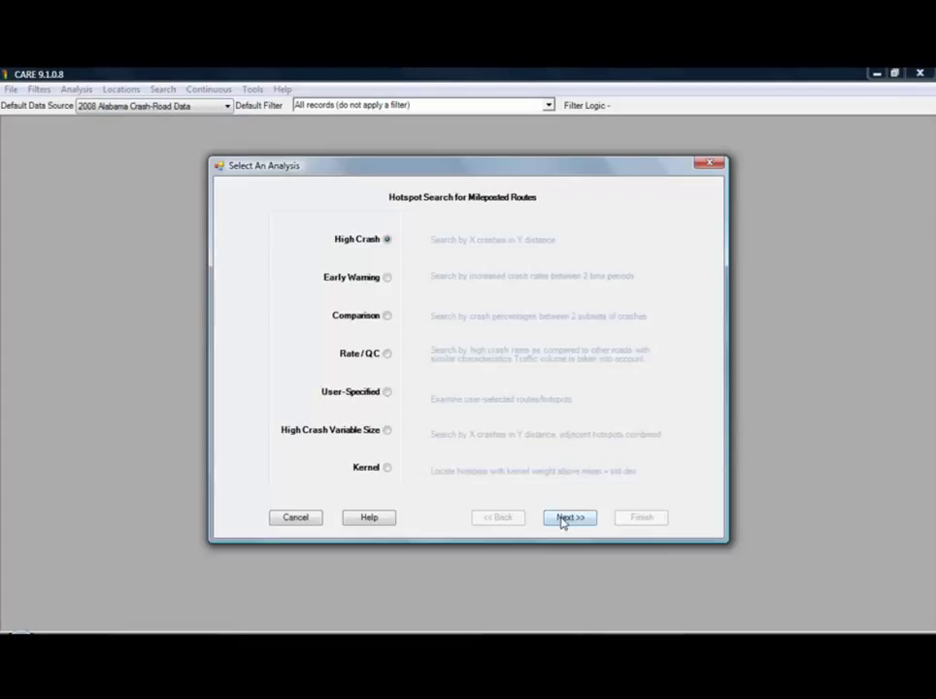
pyautogui.click(564, 519)
pyautogui.click(564, 522)
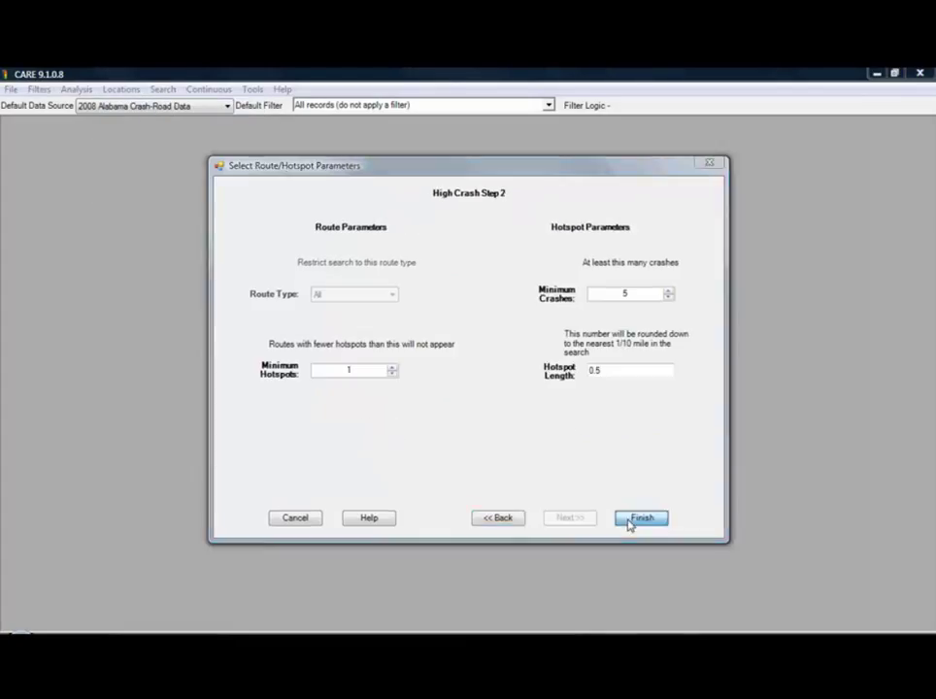
pyautogui.click(629, 522)
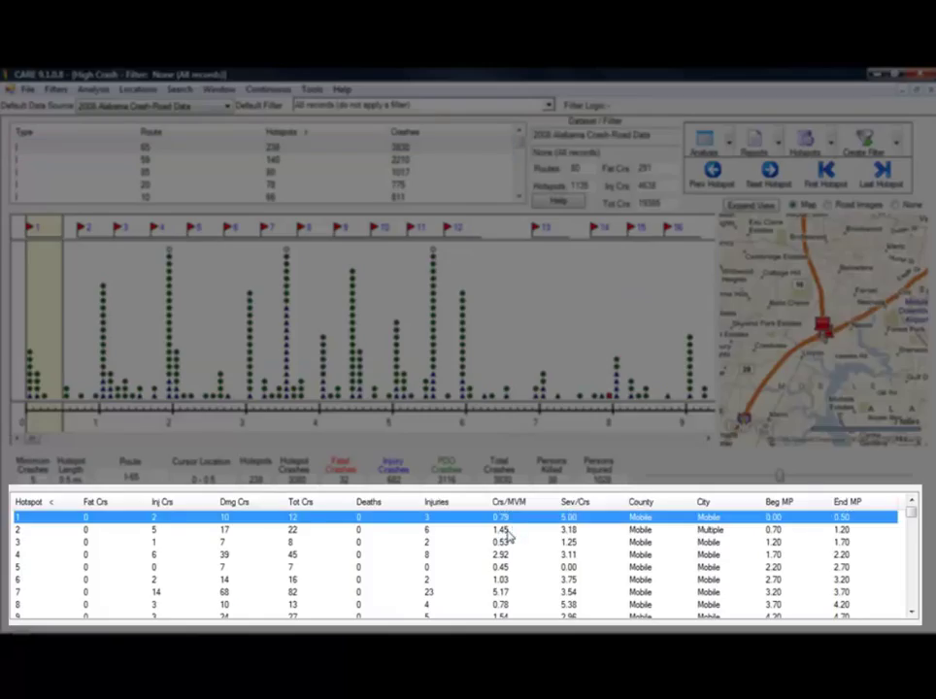
# Show I-65 hotspot 2 as street-level road imagery, stepping forward and turning the view right
pyautogui.click(507, 531)
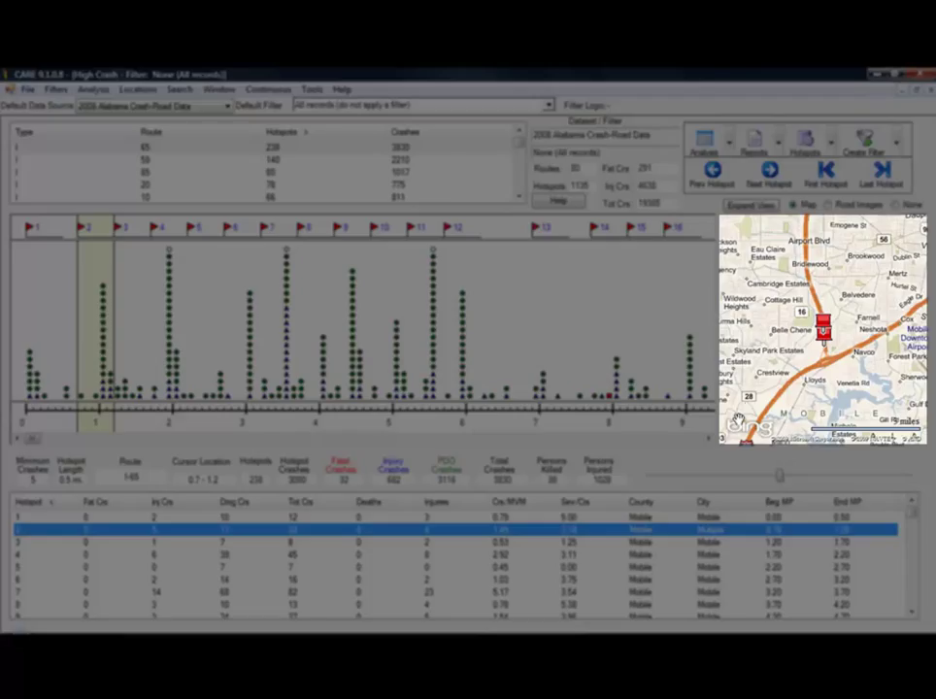
pyautogui.click(827, 205)
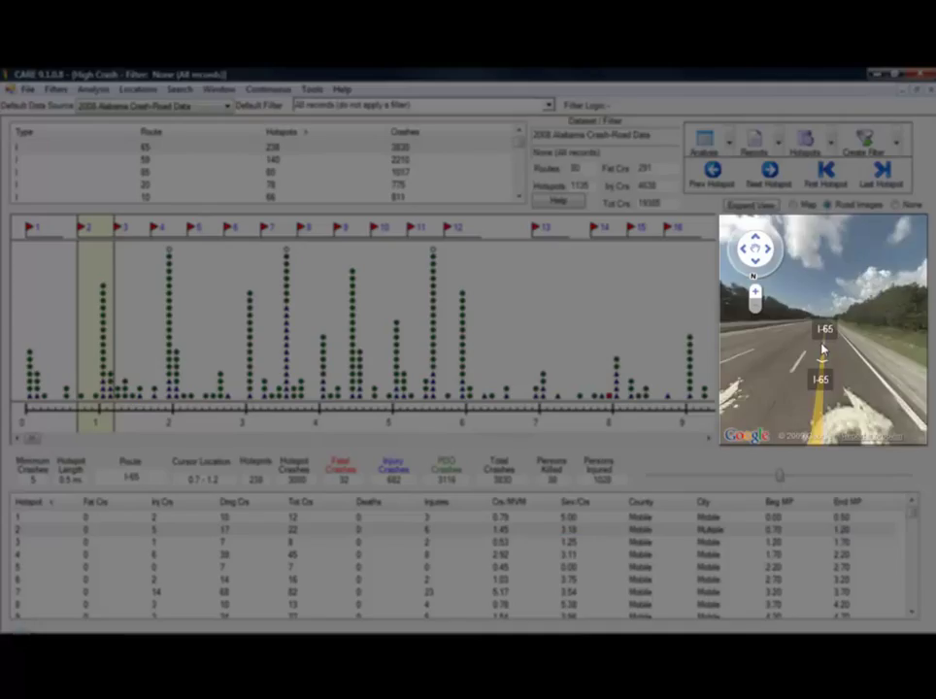
pyautogui.click(823, 348)
pyautogui.click(767, 252)
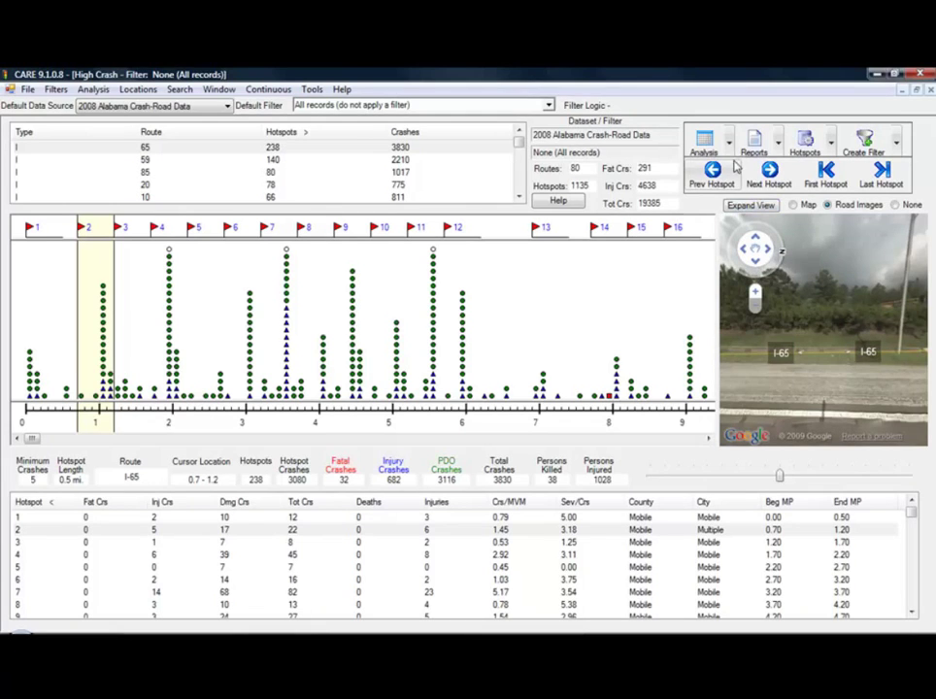
pyautogui.click(728, 142)
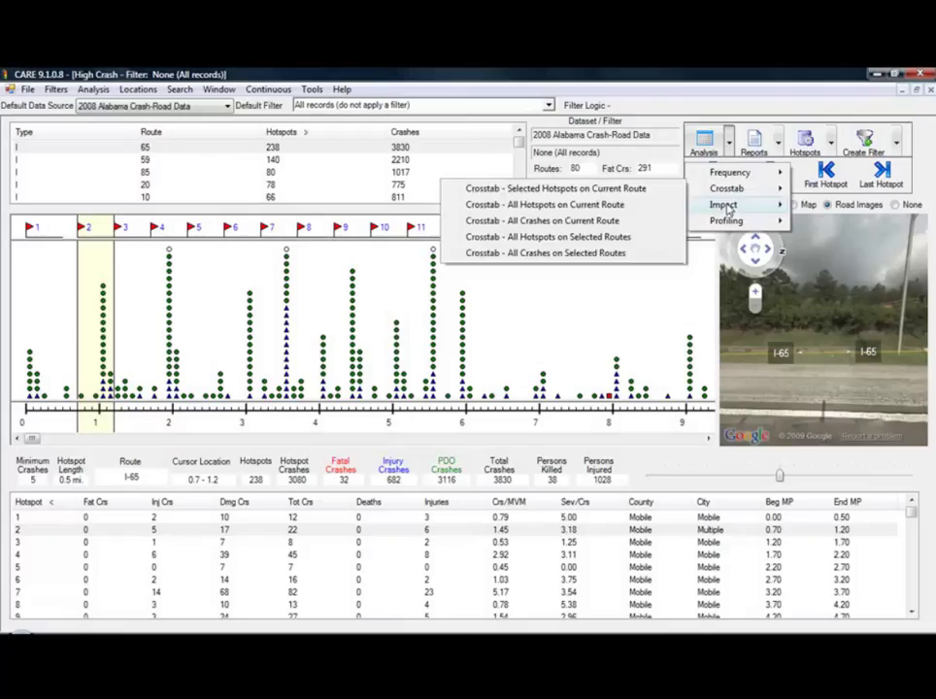
# Browse the Analysis, Reports and Hotspots menus without choosing anything
pyautogui.click(777, 145)
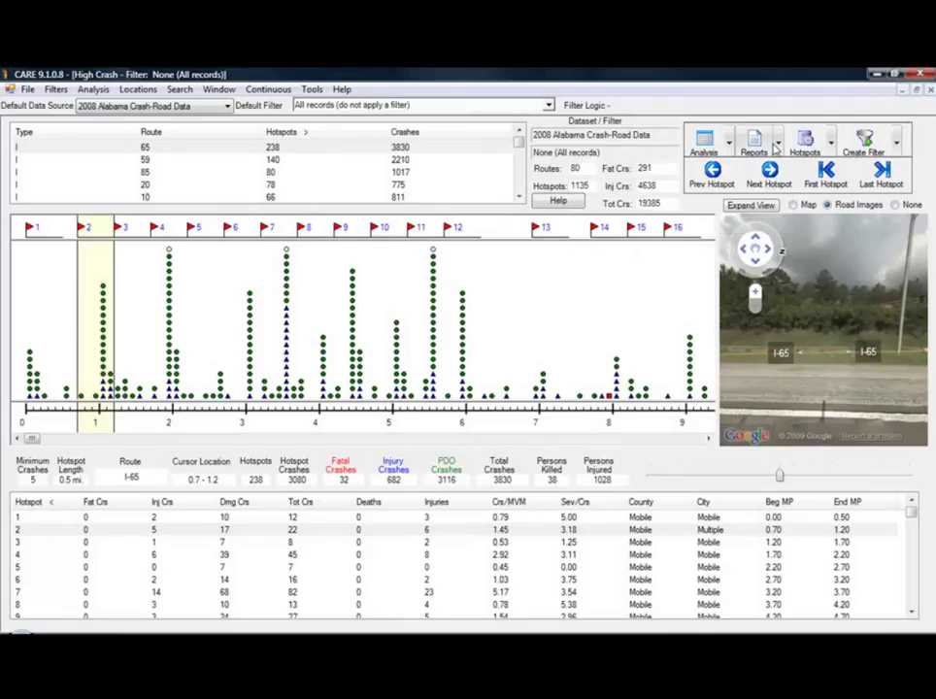
pyautogui.click(777, 145)
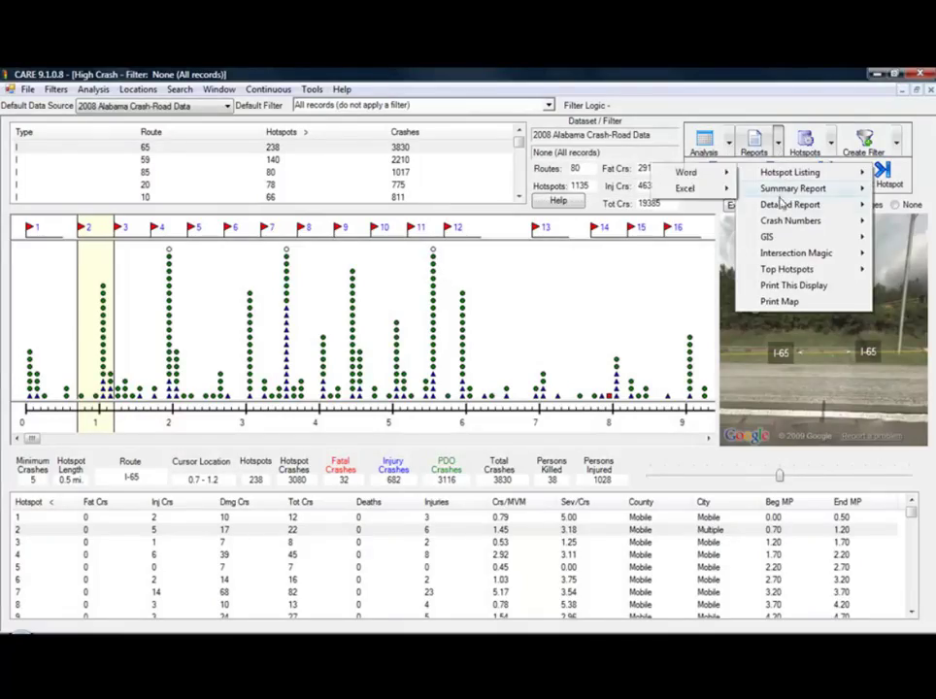
pyautogui.moveTo(782, 213)
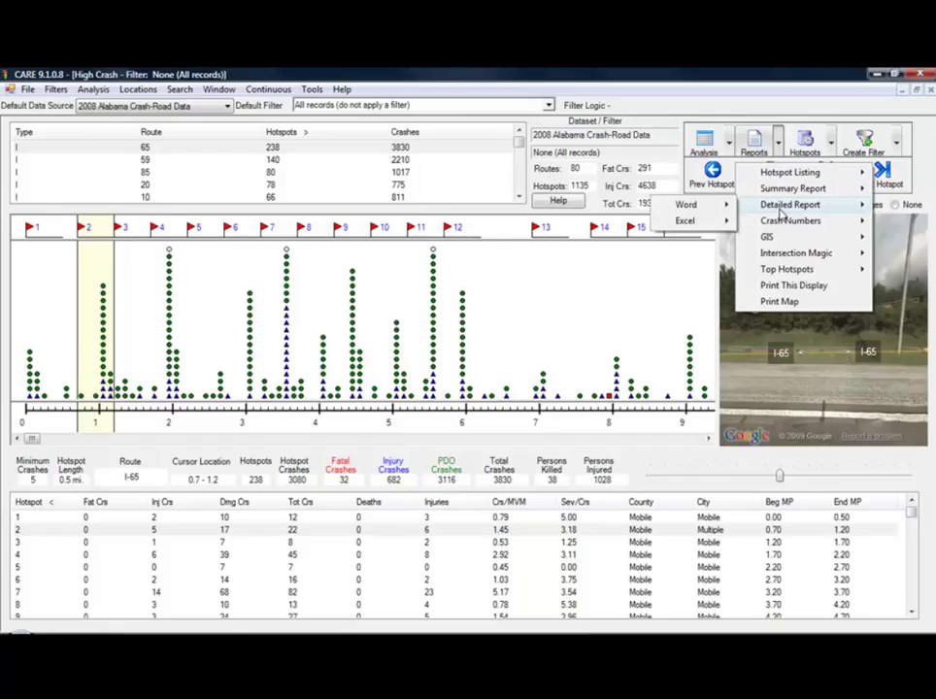
pyautogui.click(777, 145)
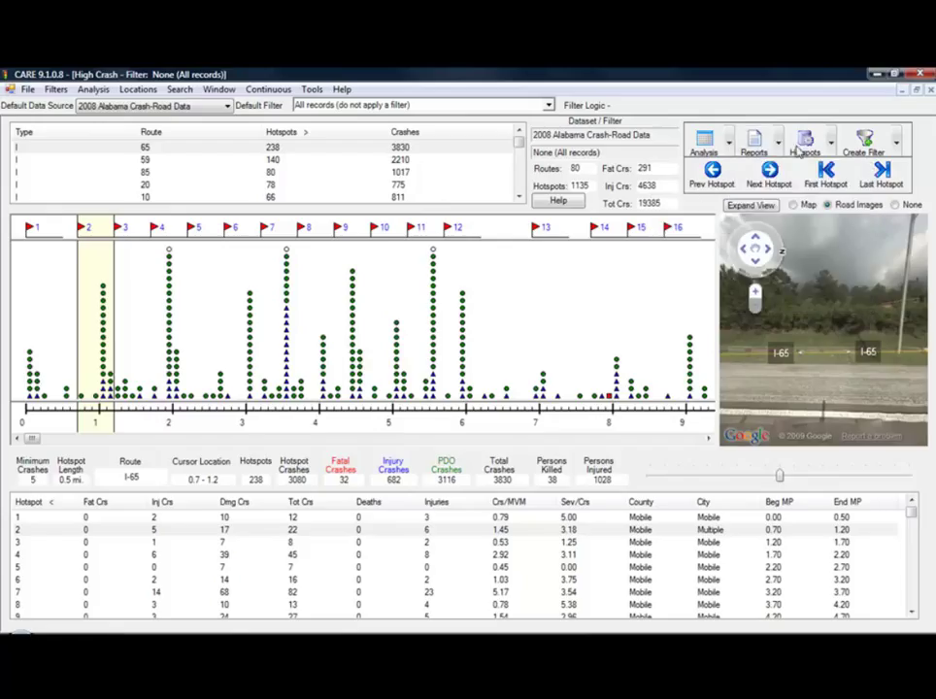
pyautogui.click(831, 143)
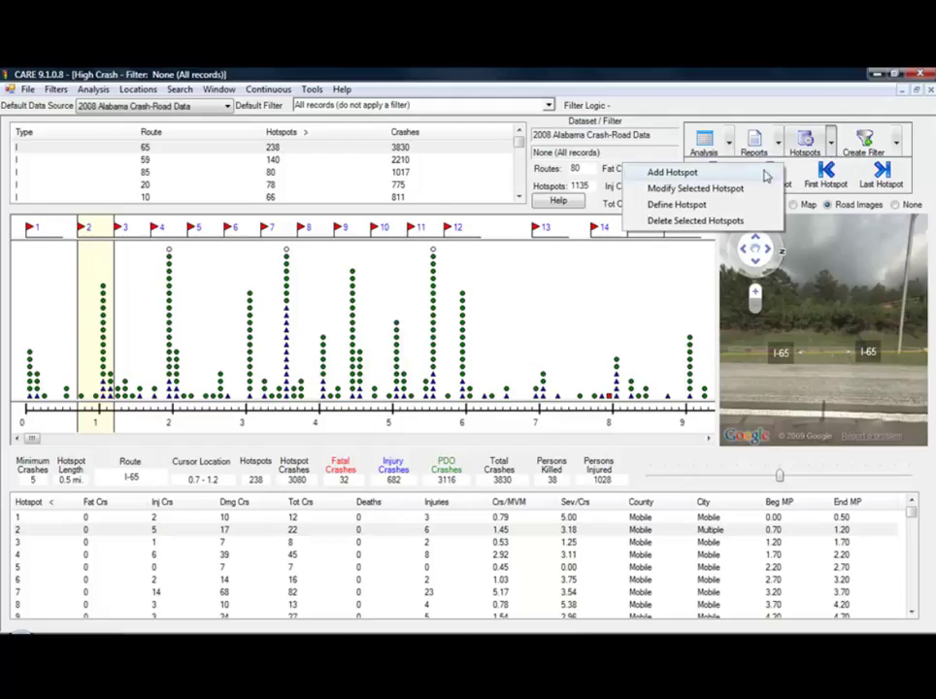
pyautogui.click(831, 145)
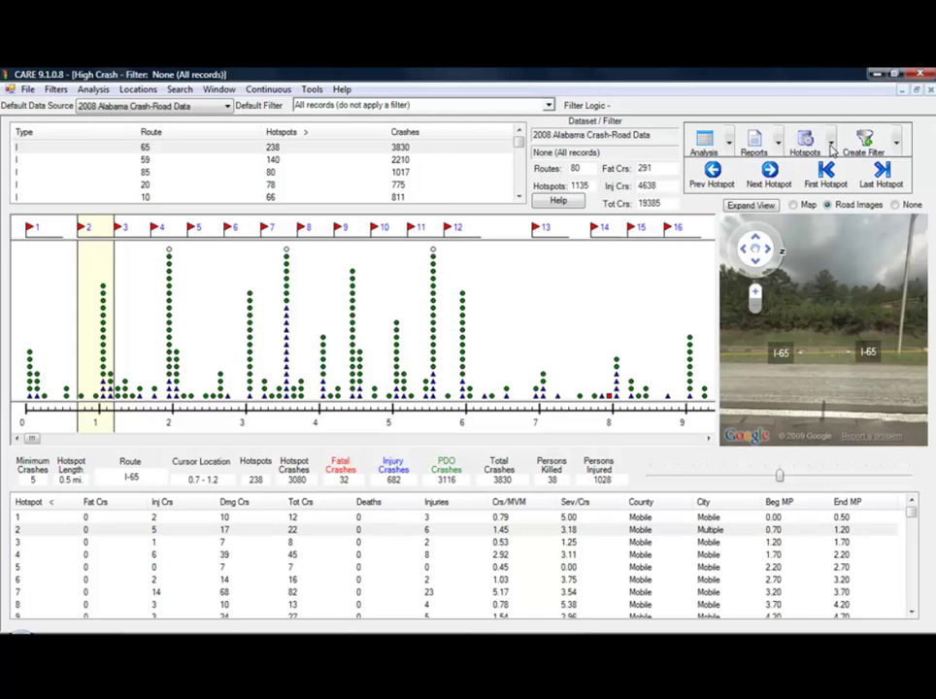
# Create the Reports > GIS map of all hotspots on the current I-65 route
pyautogui.click(777, 145)
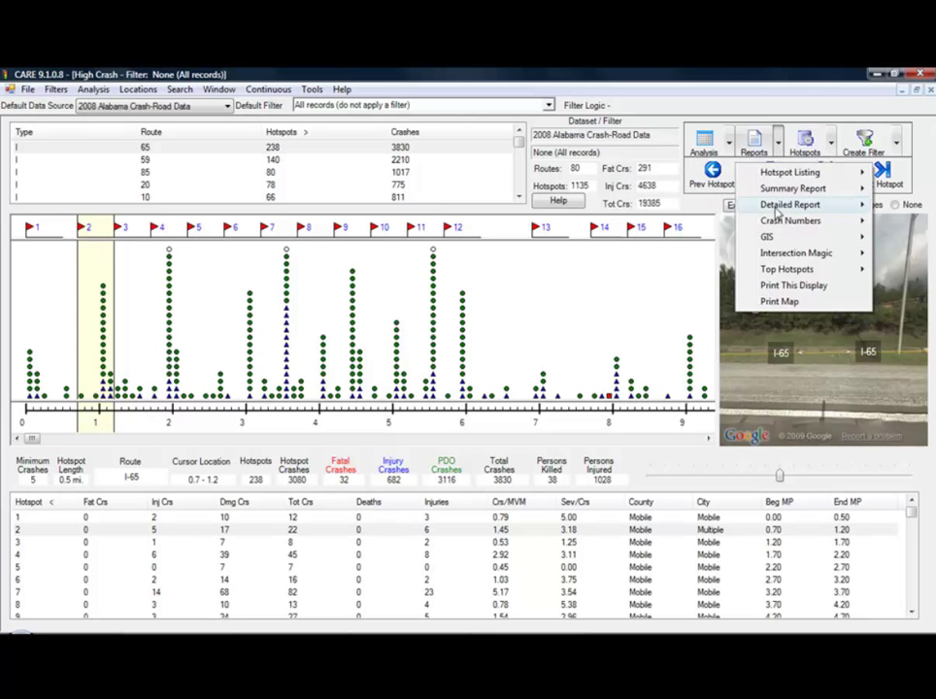
pyautogui.moveTo(776, 239)
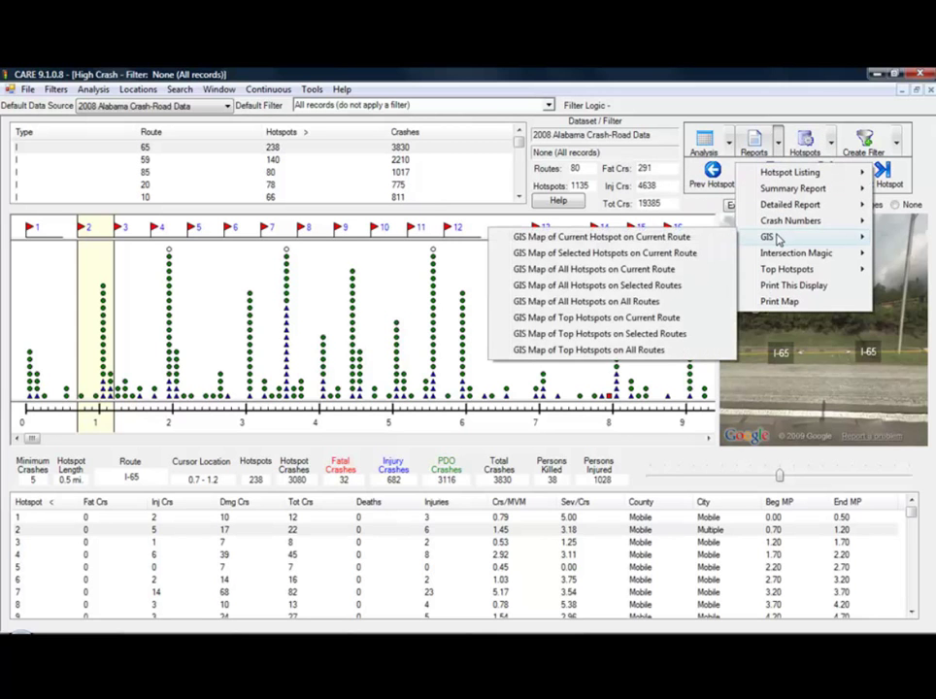
pyautogui.click(679, 272)
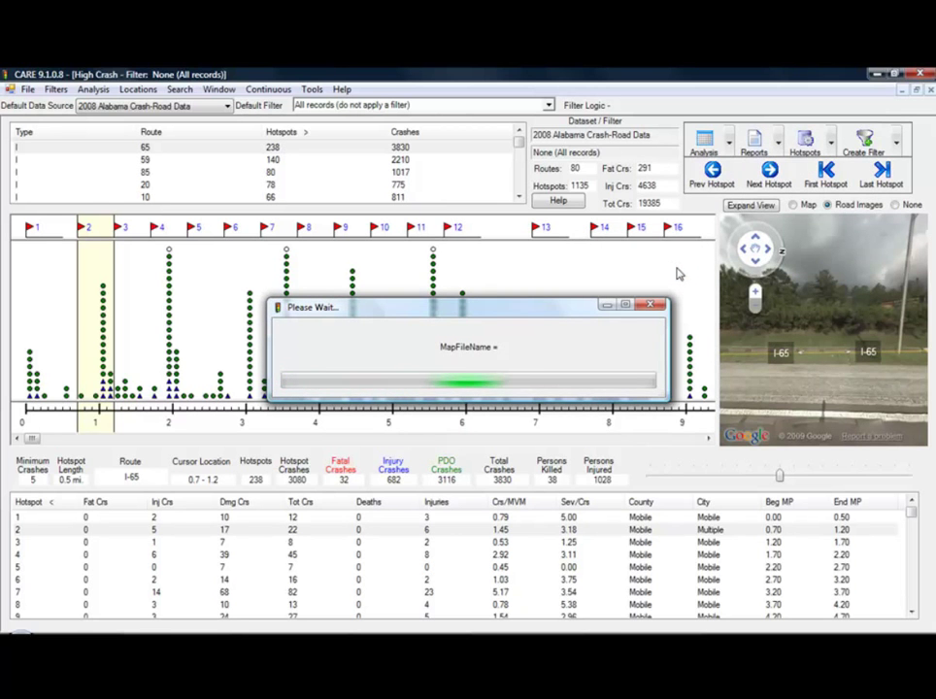